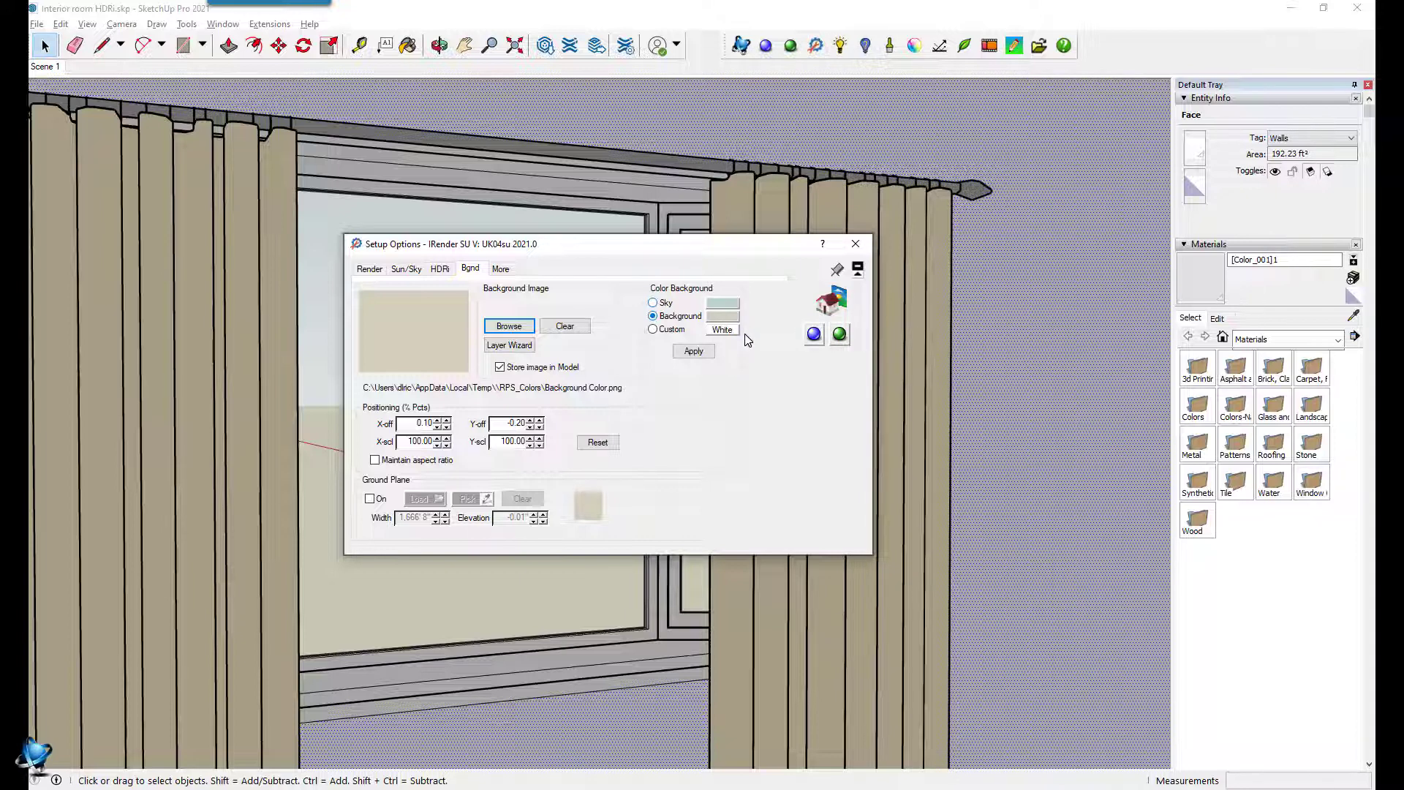
Apply the Background color as the rendering's background without choosing a custom color
click(731, 335)
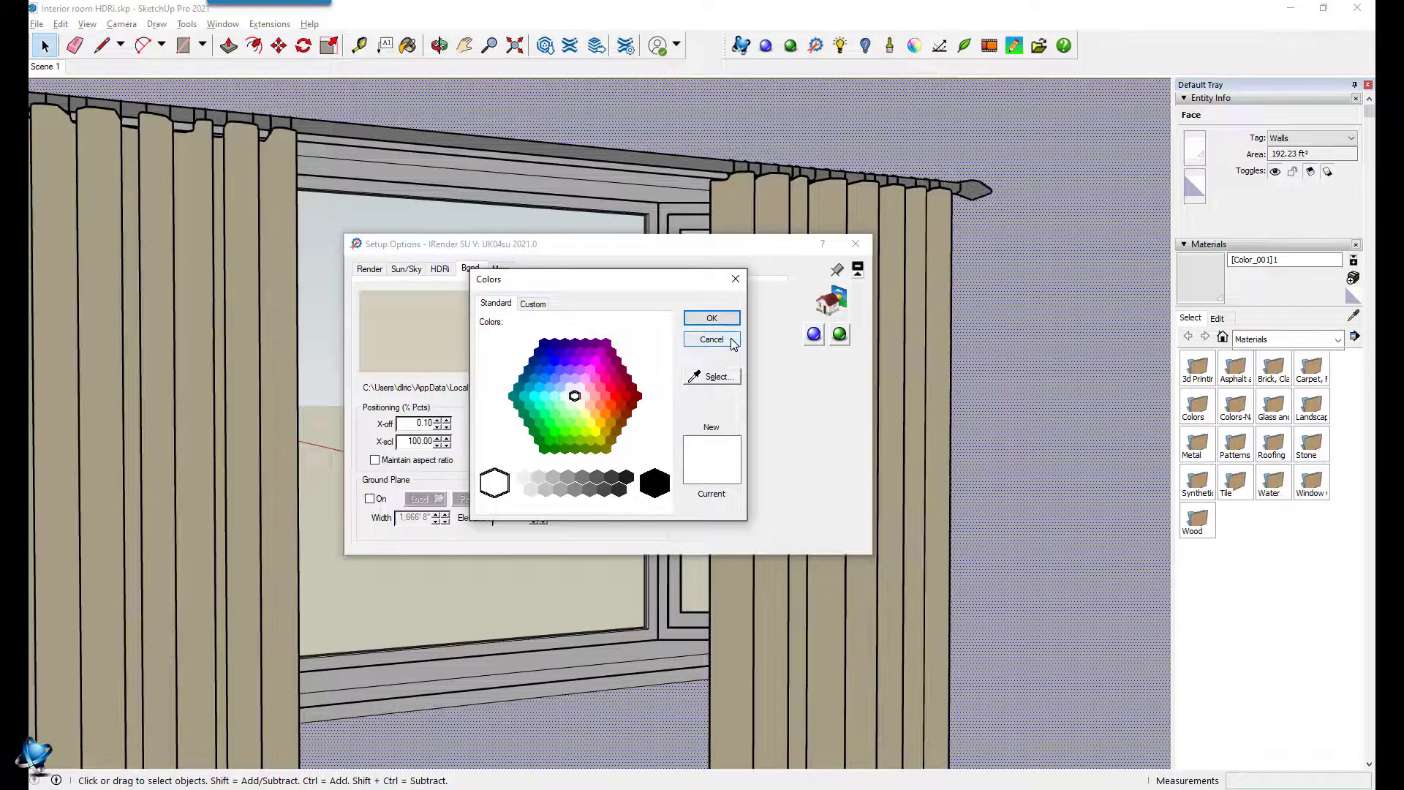
click(732, 341)
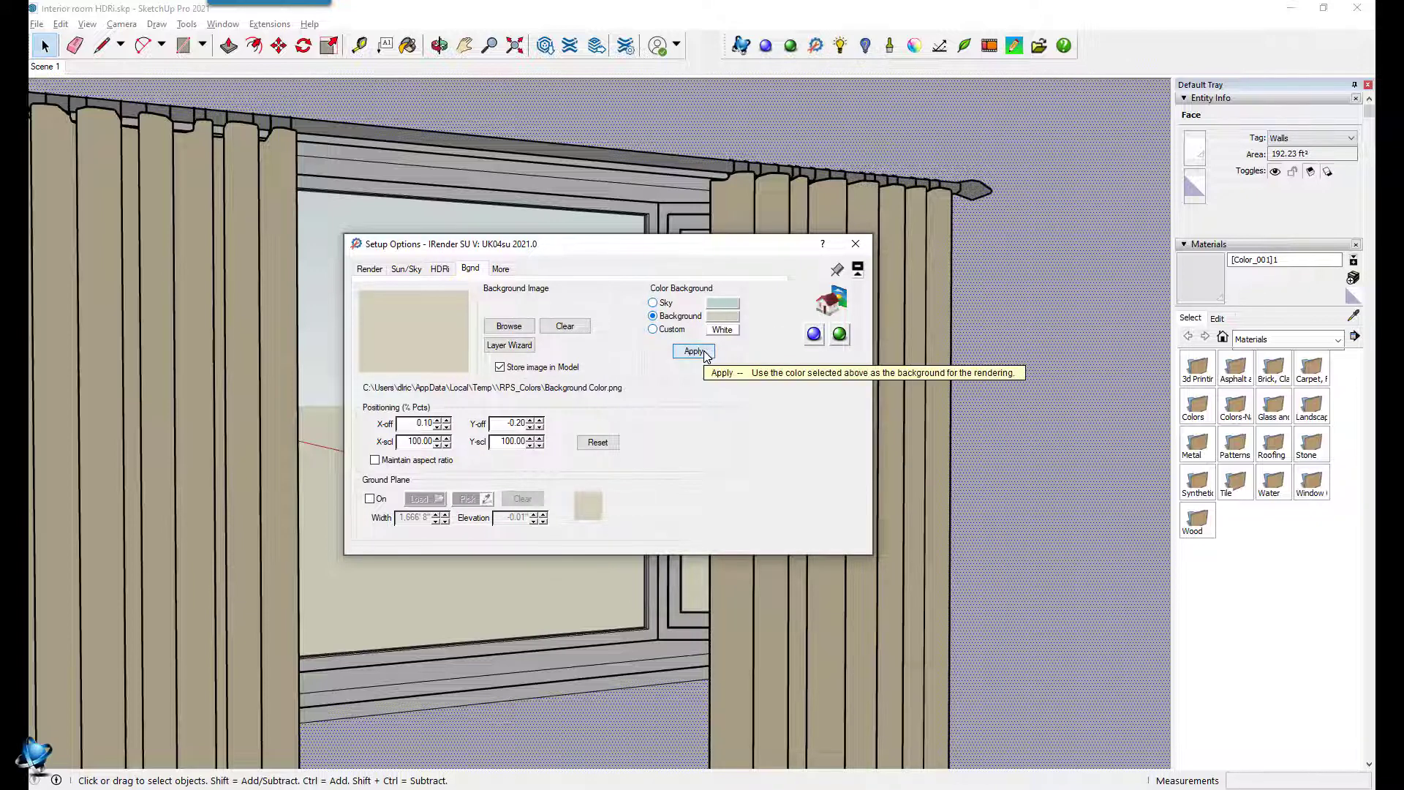
click(693, 352)
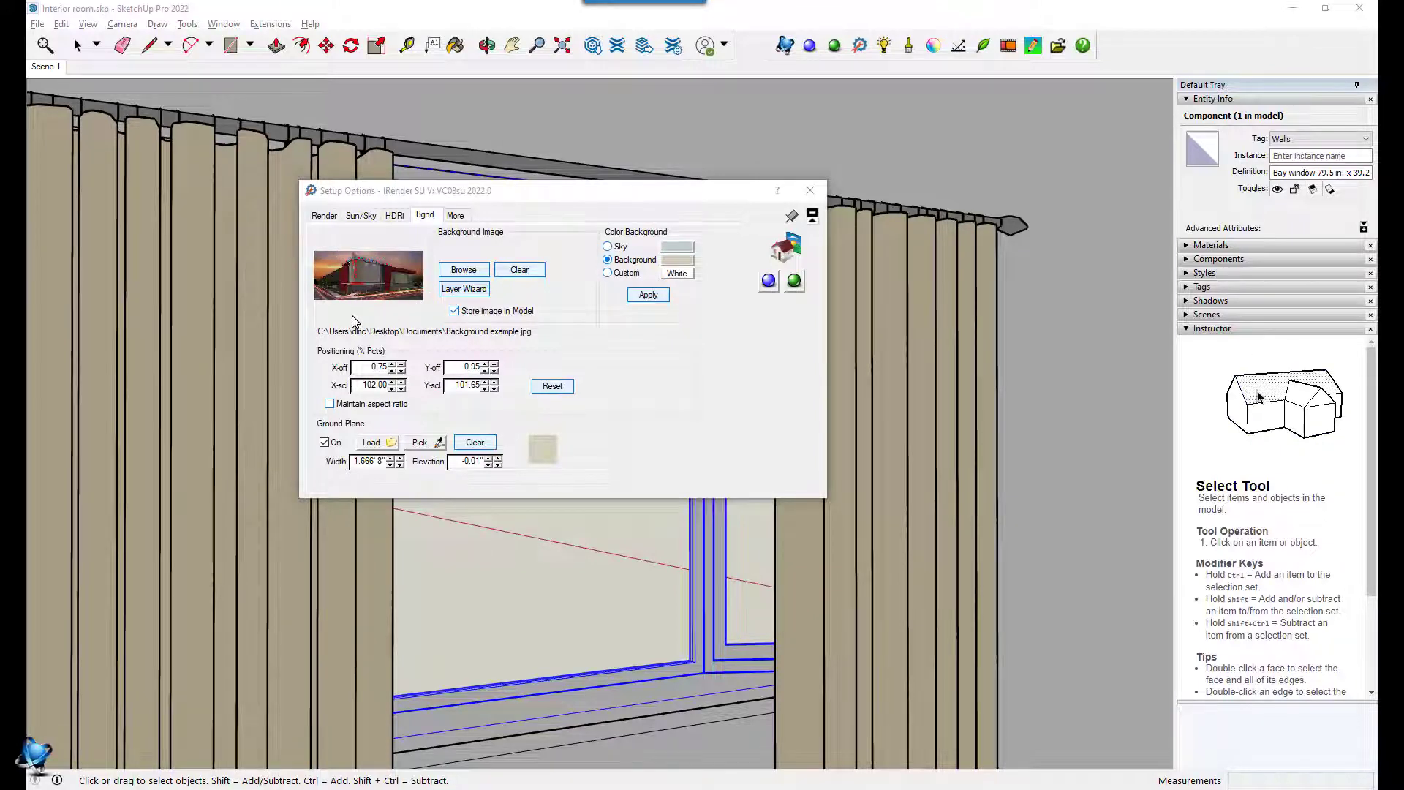
Switch the rendering's color background to Sky and apply it
click(607, 247)
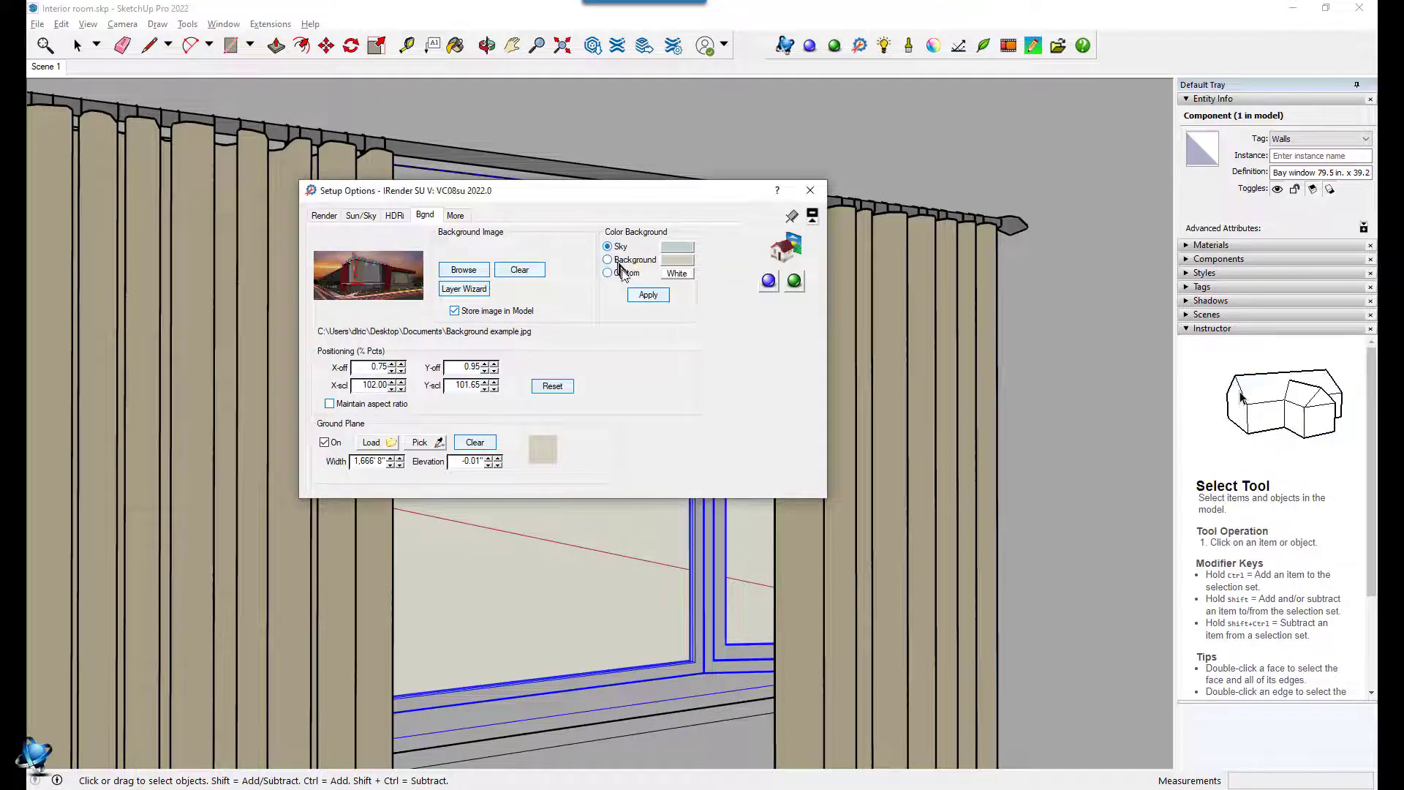
click(647, 295)
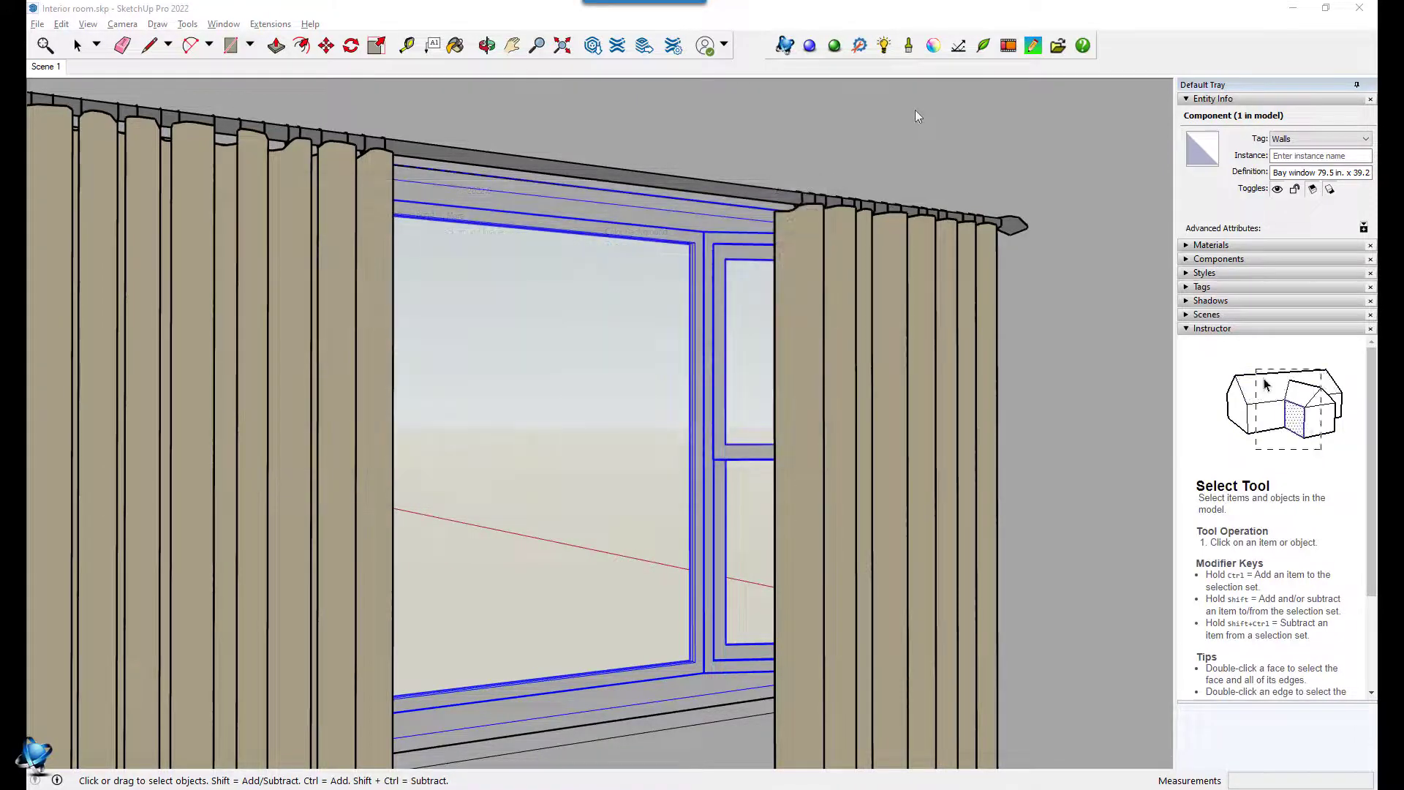
Load Background example.jpg from the Backgrounds folder as the rendering's background image
click(860, 47)
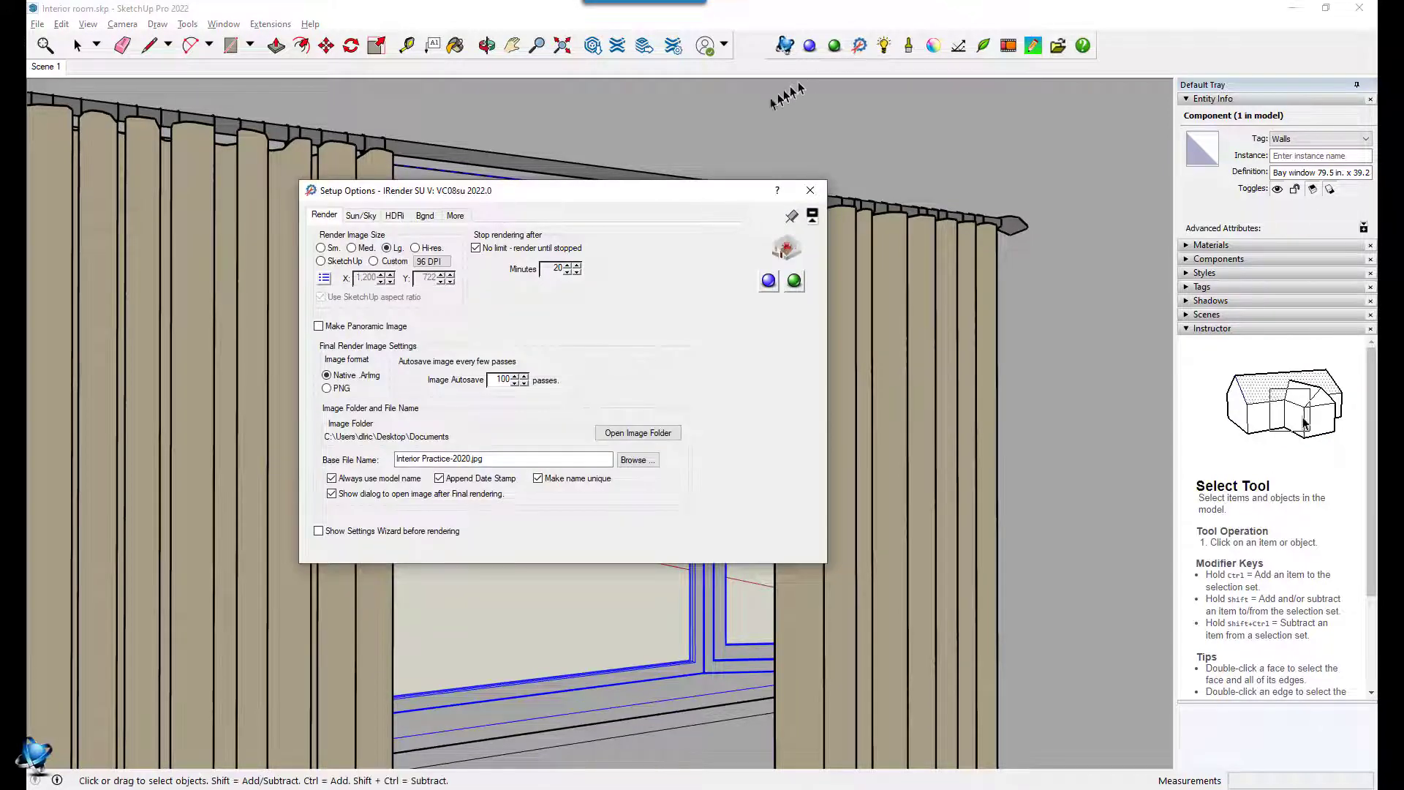
click(424, 218)
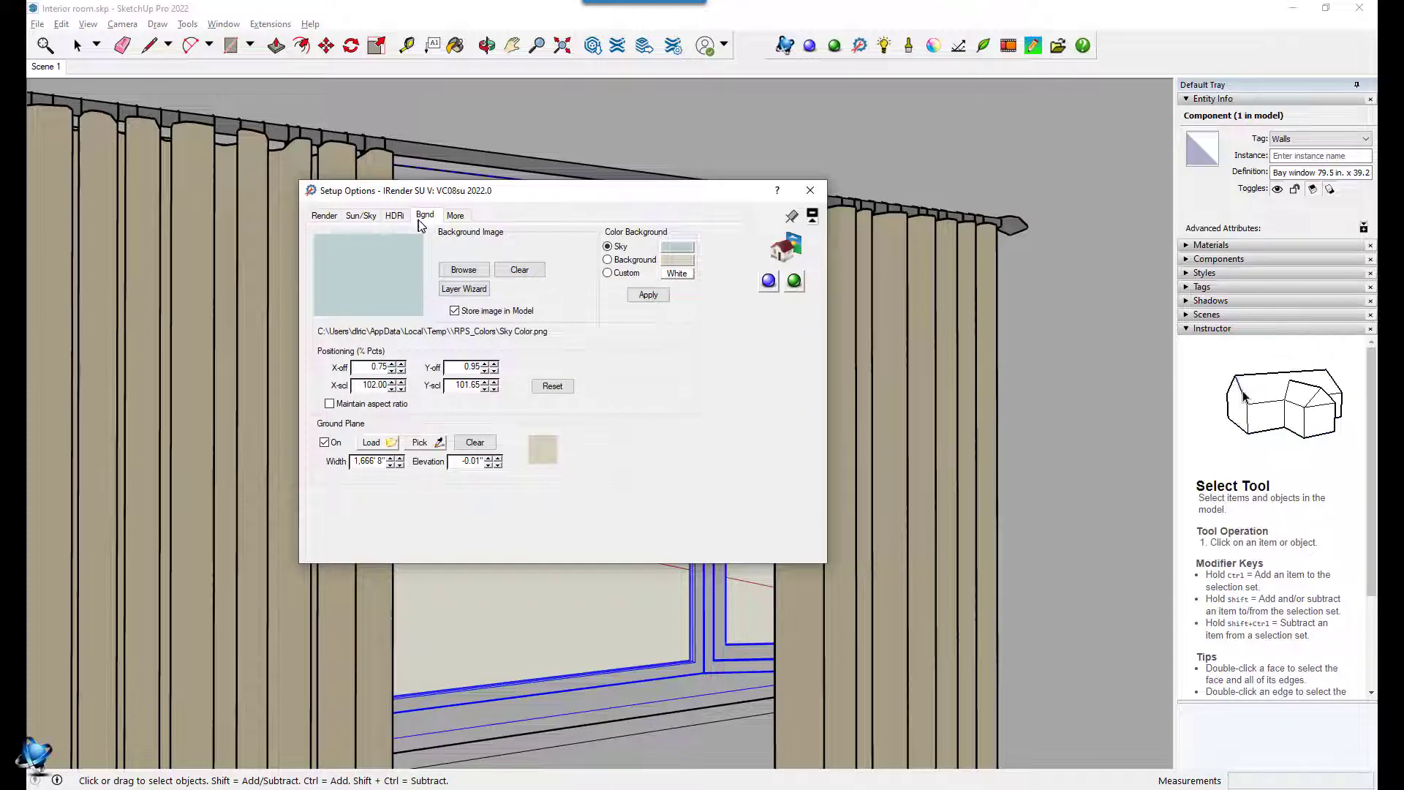
click(464, 270)
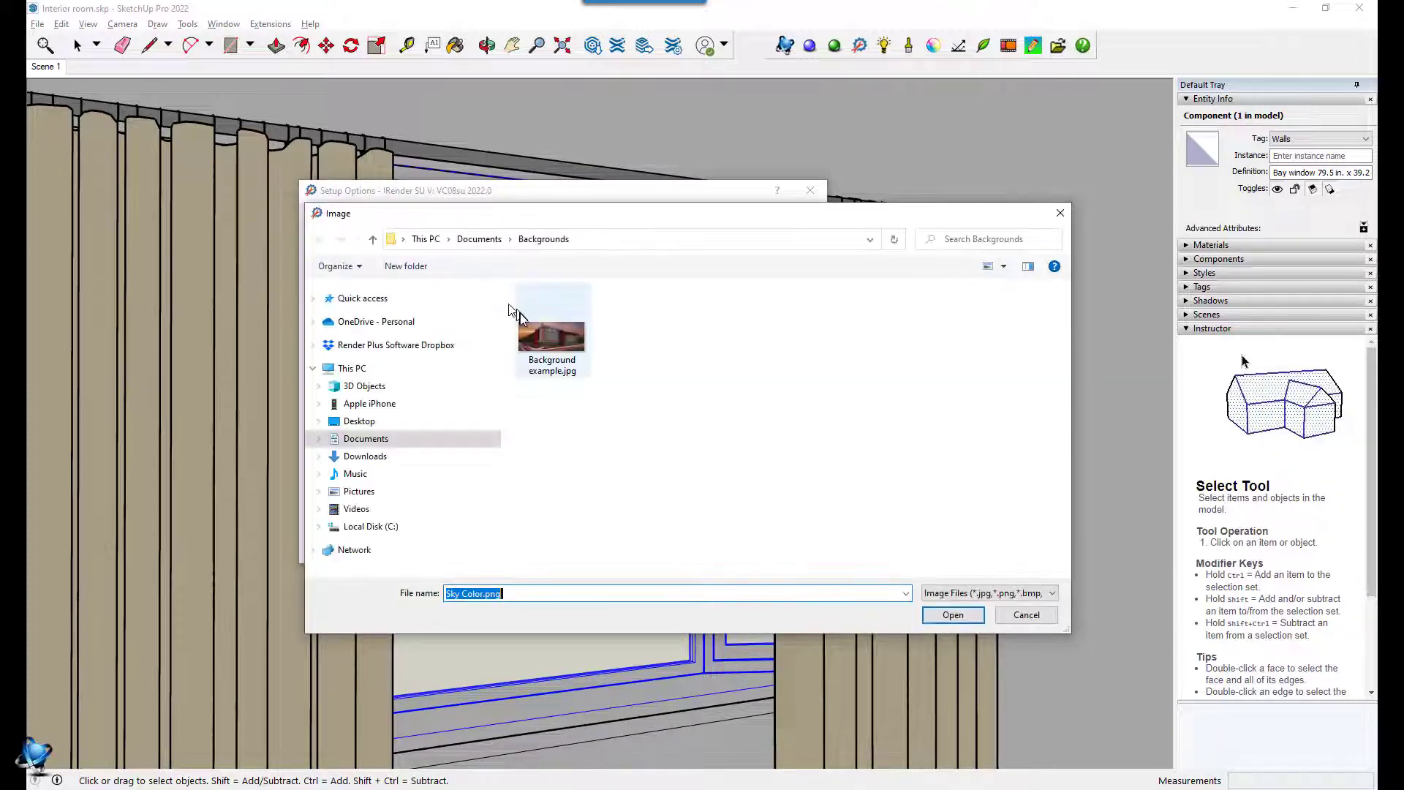
click(540, 331)
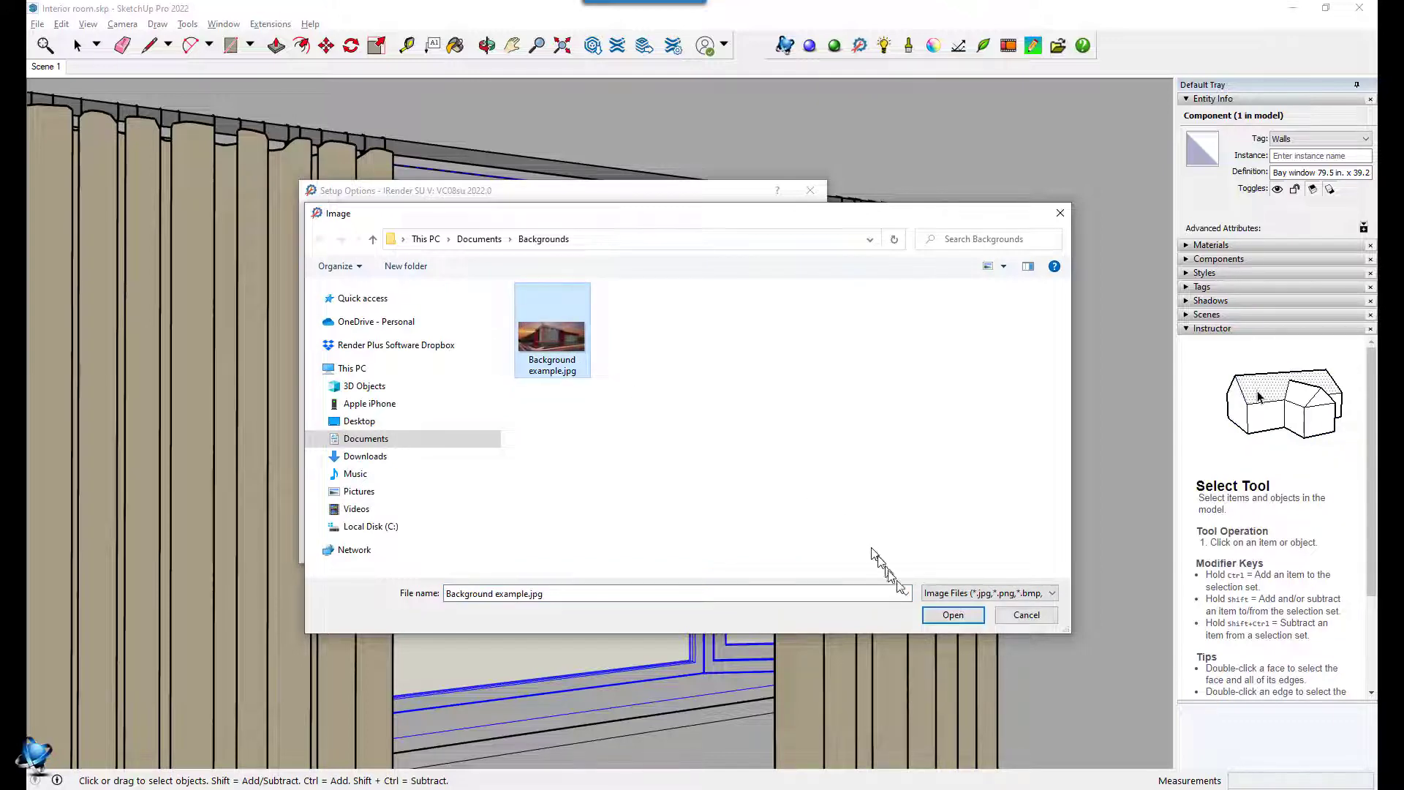
click(937, 615)
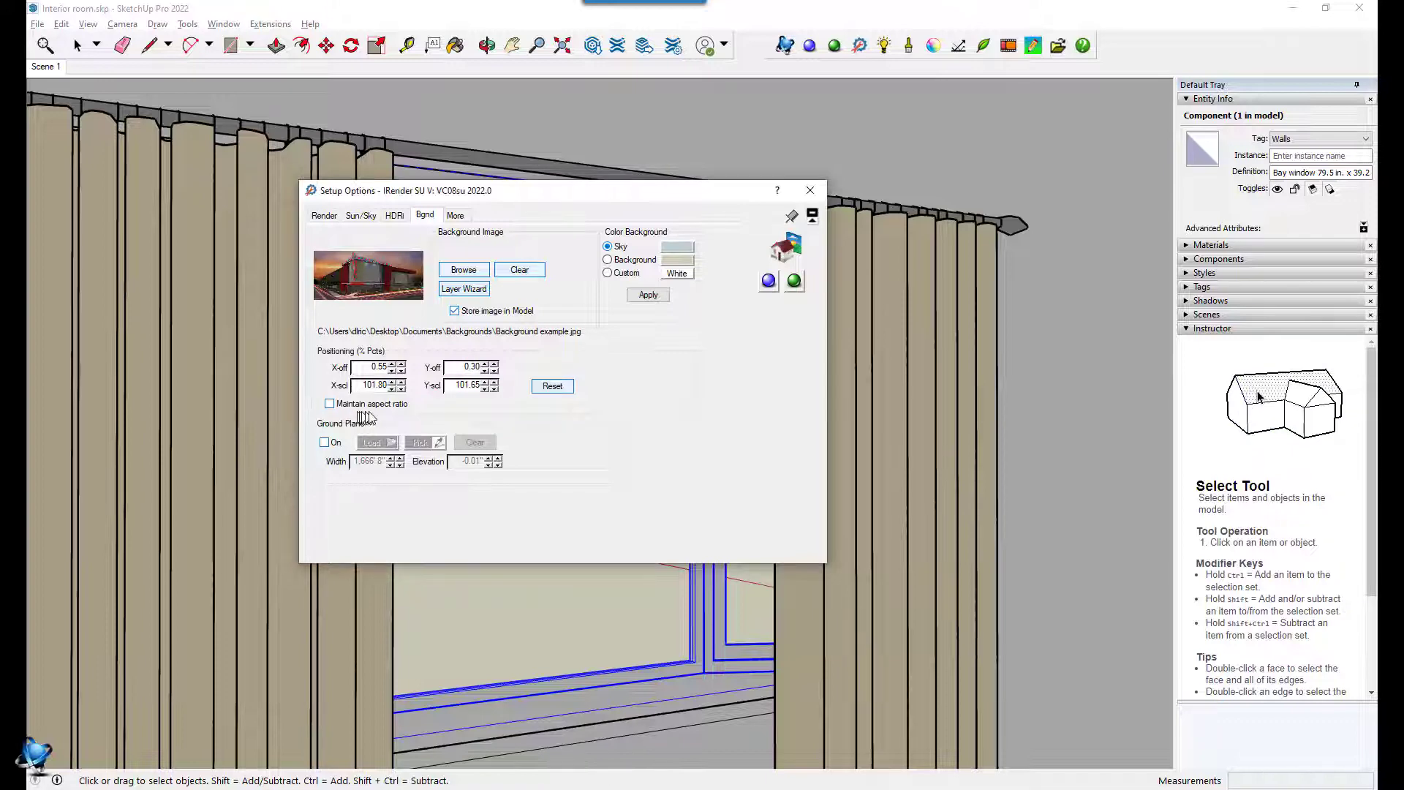
Bring up the background image in the Layer Wizard and move it down behind the window to a Y offset of about -9.8%
click(481, 292)
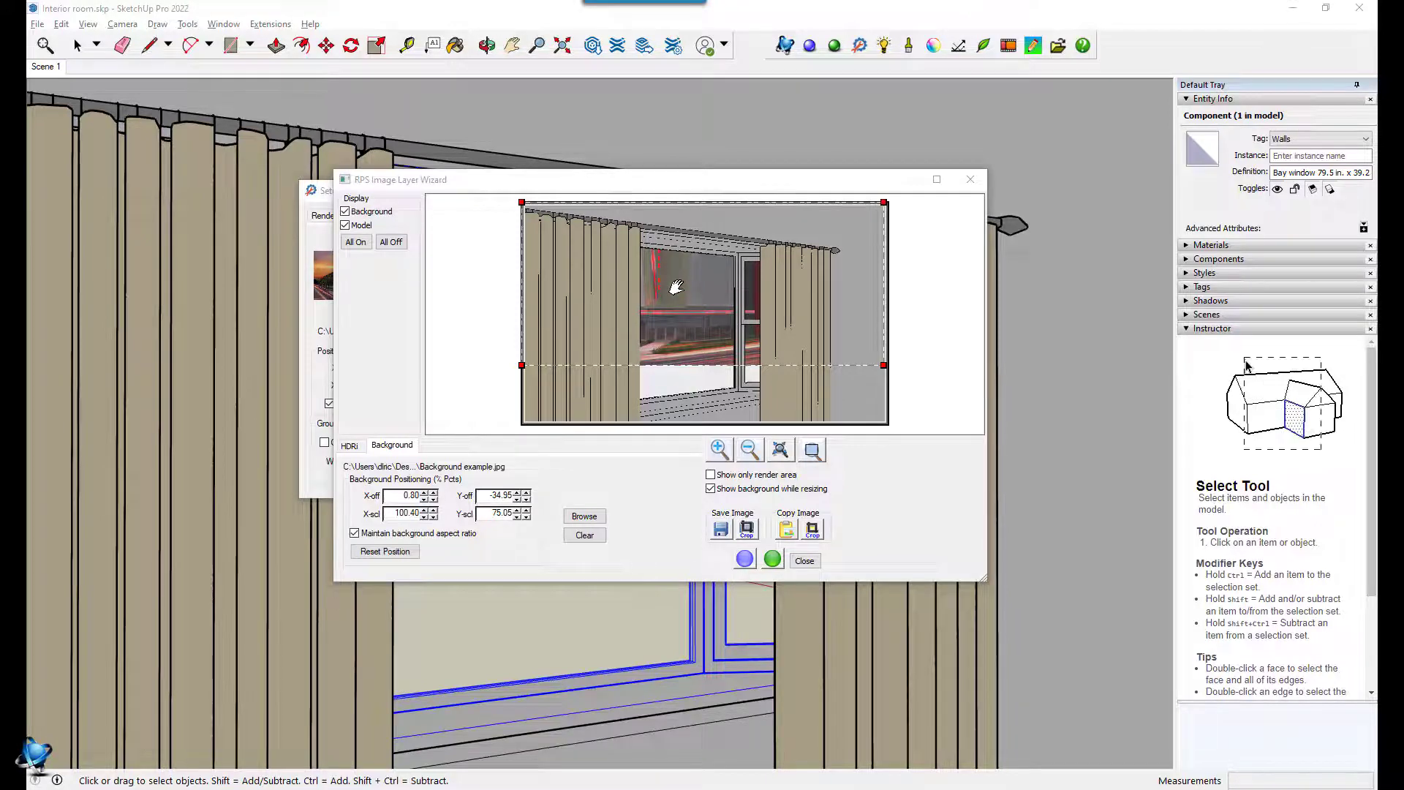
drag(676, 287, 692, 325)
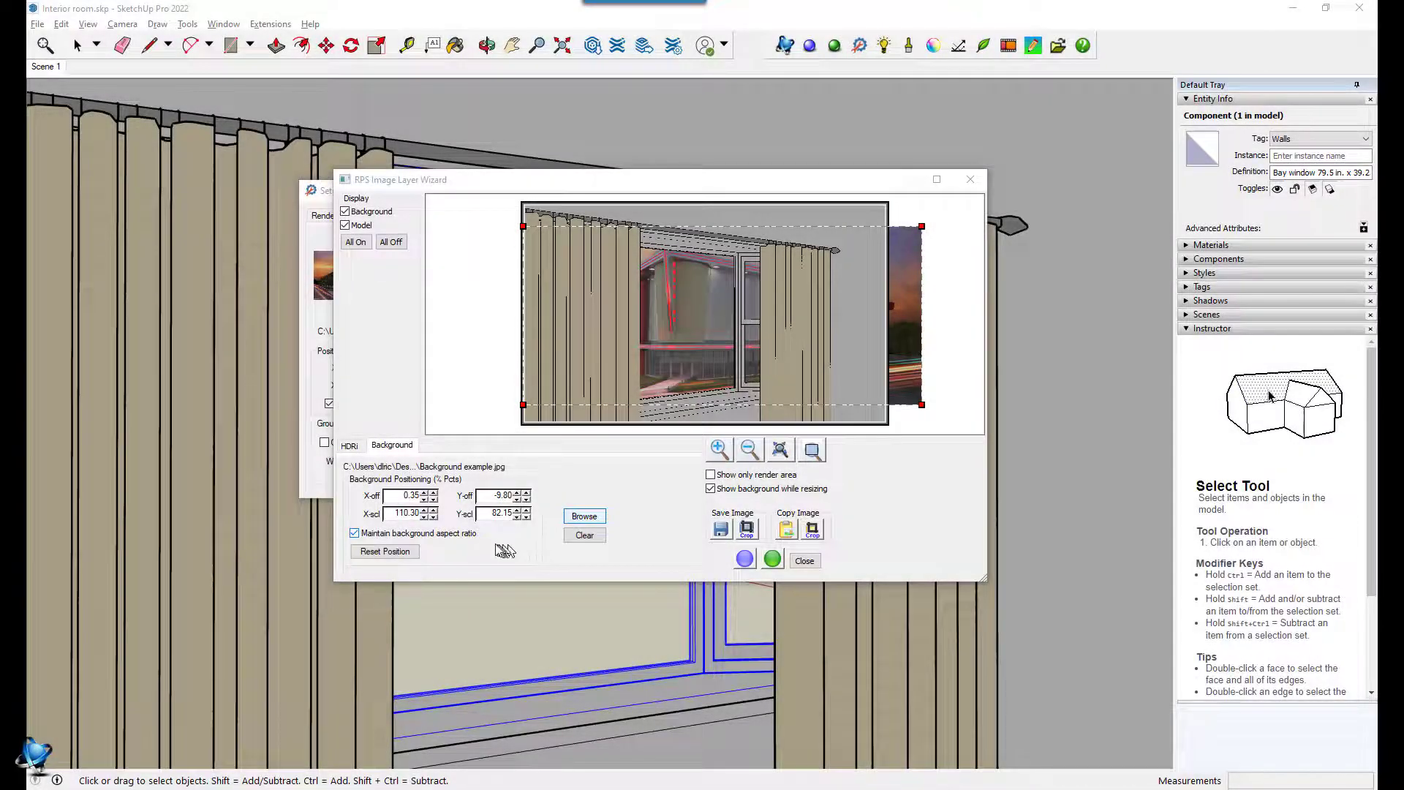
Turn off the background aspect ratio lock and shrink the image to about 43.9% wide by 57.9% high
click(355, 534)
click(355, 534)
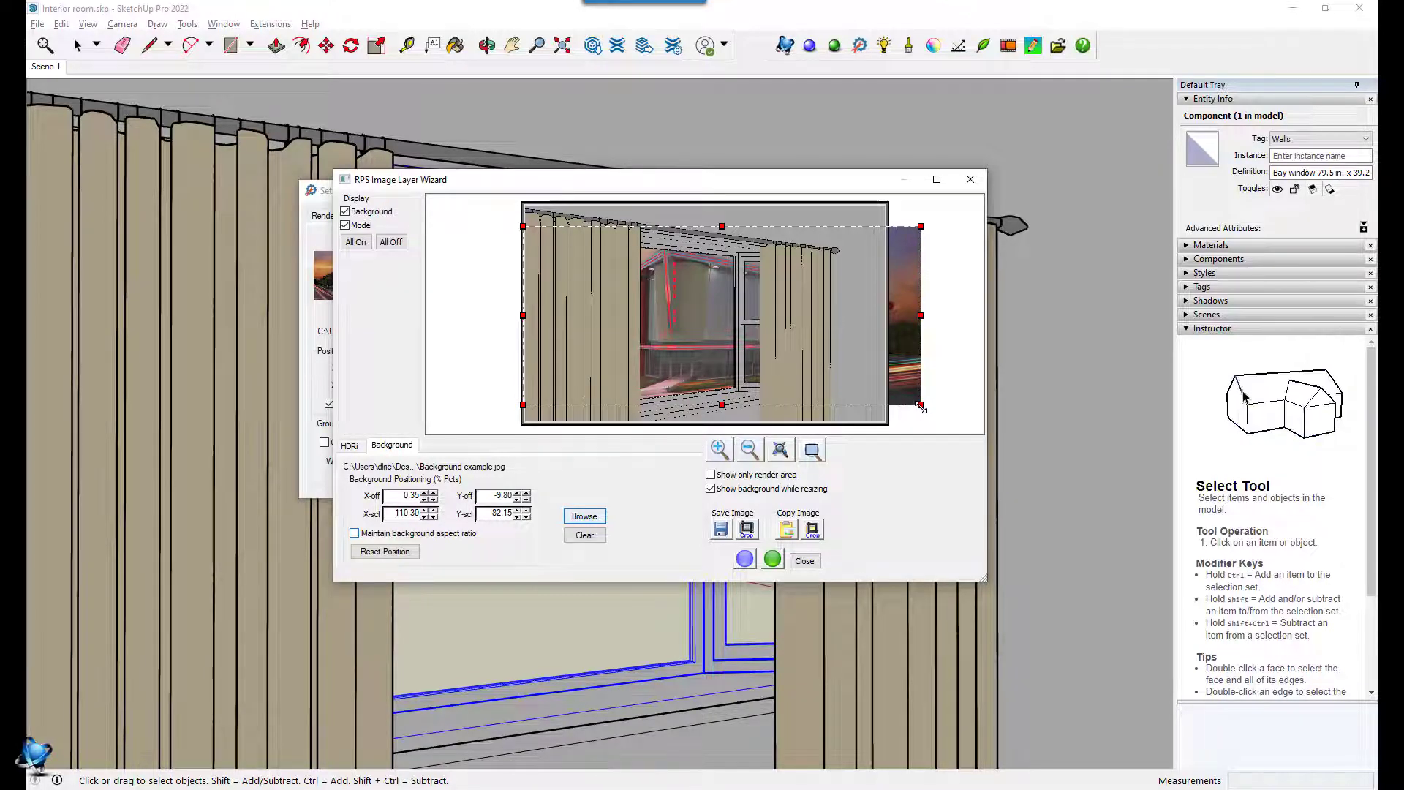
drag(922, 407, 681, 351)
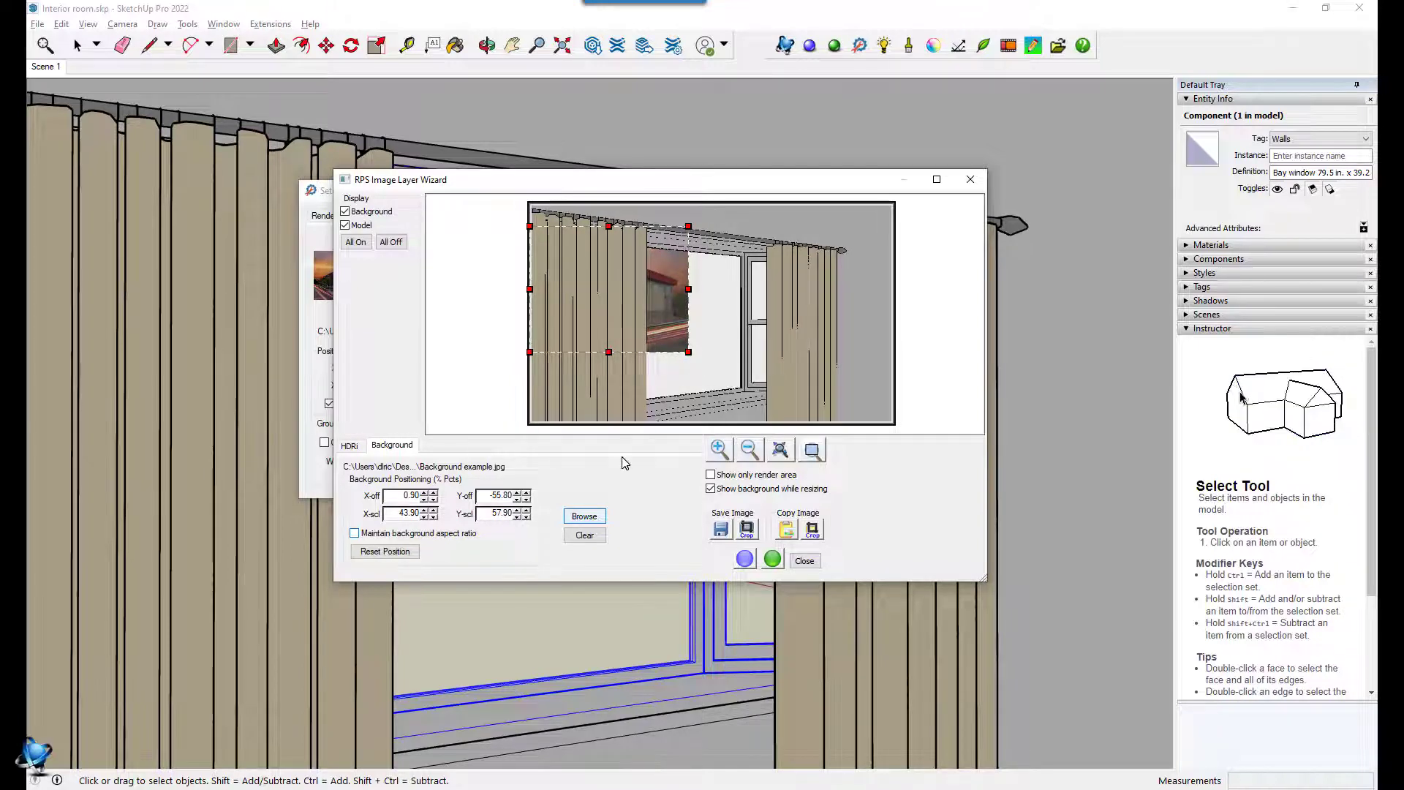
Move the shrunken background image behind the window at about -47.5% X and -59.3% Y offset, and stretch its lower edge down
drag(658, 311, 709, 275)
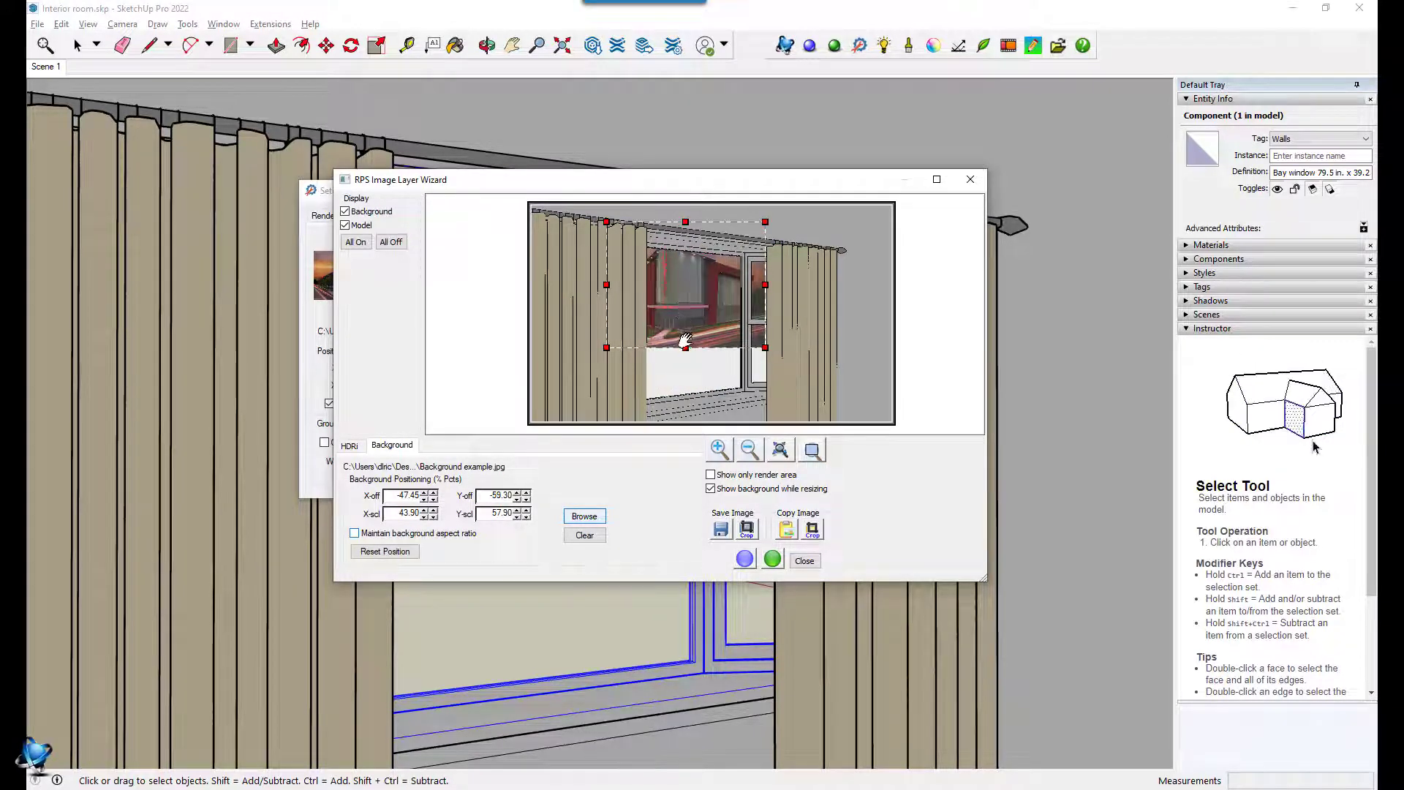
drag(686, 347, 693, 403)
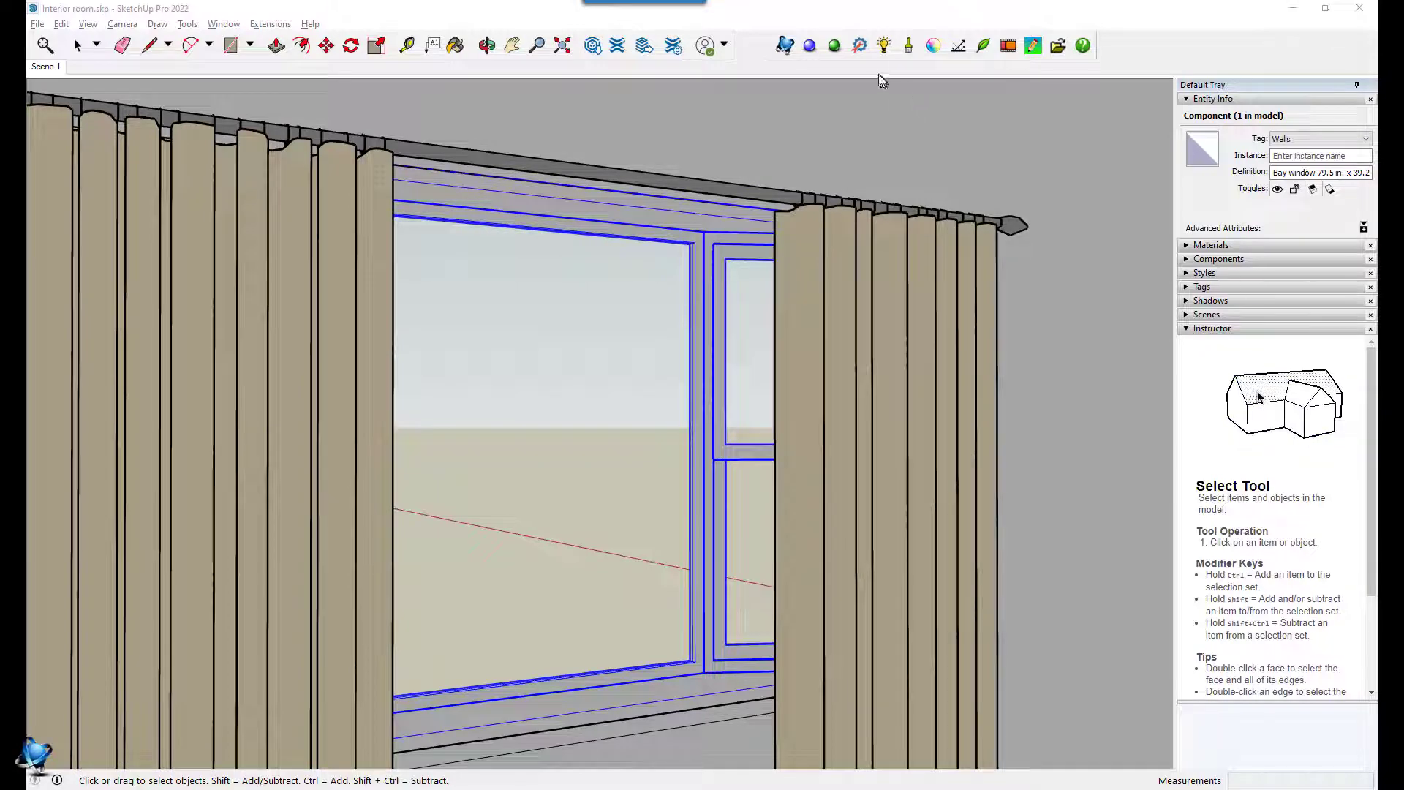
Remove the building background image from the IRender setup options
click(860, 46)
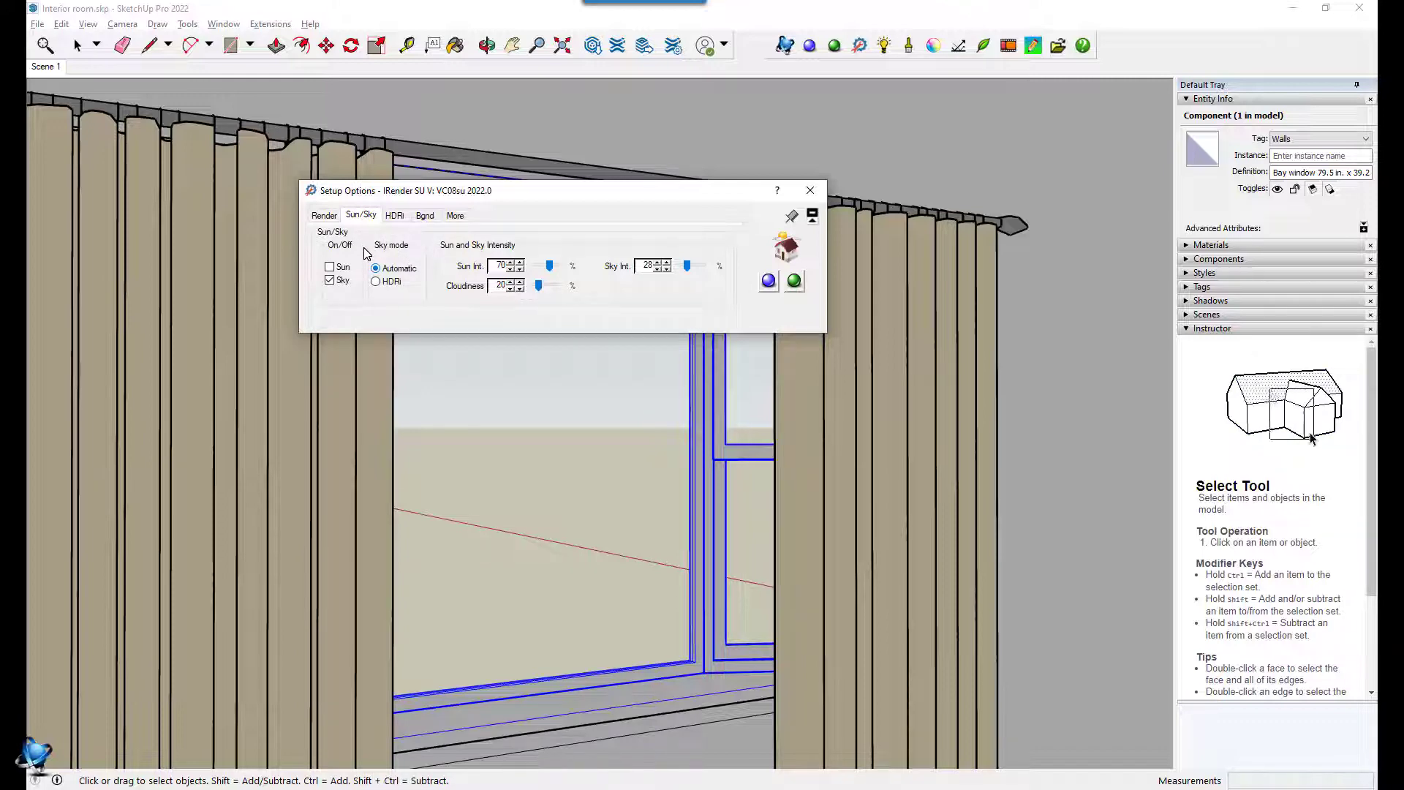
click(425, 215)
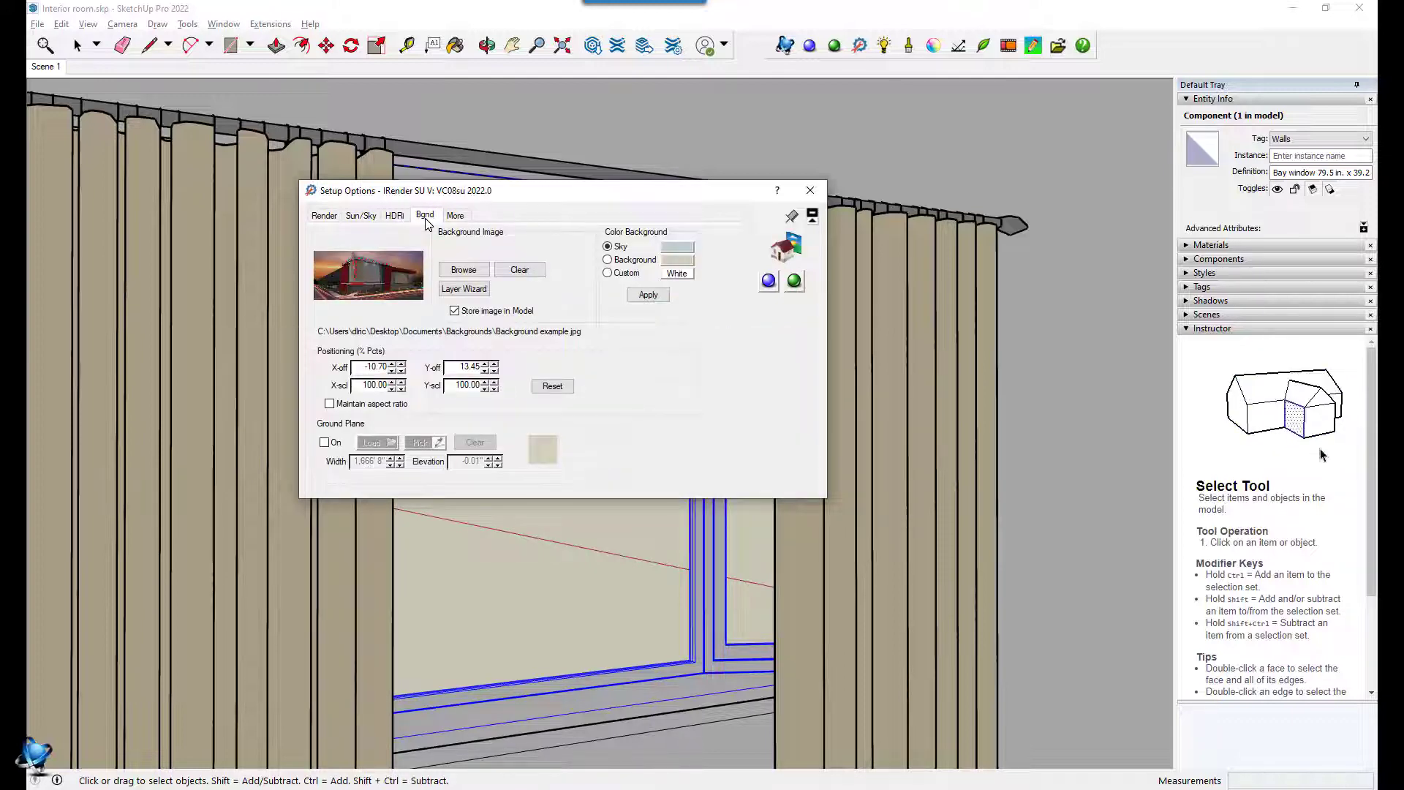
click(519, 270)
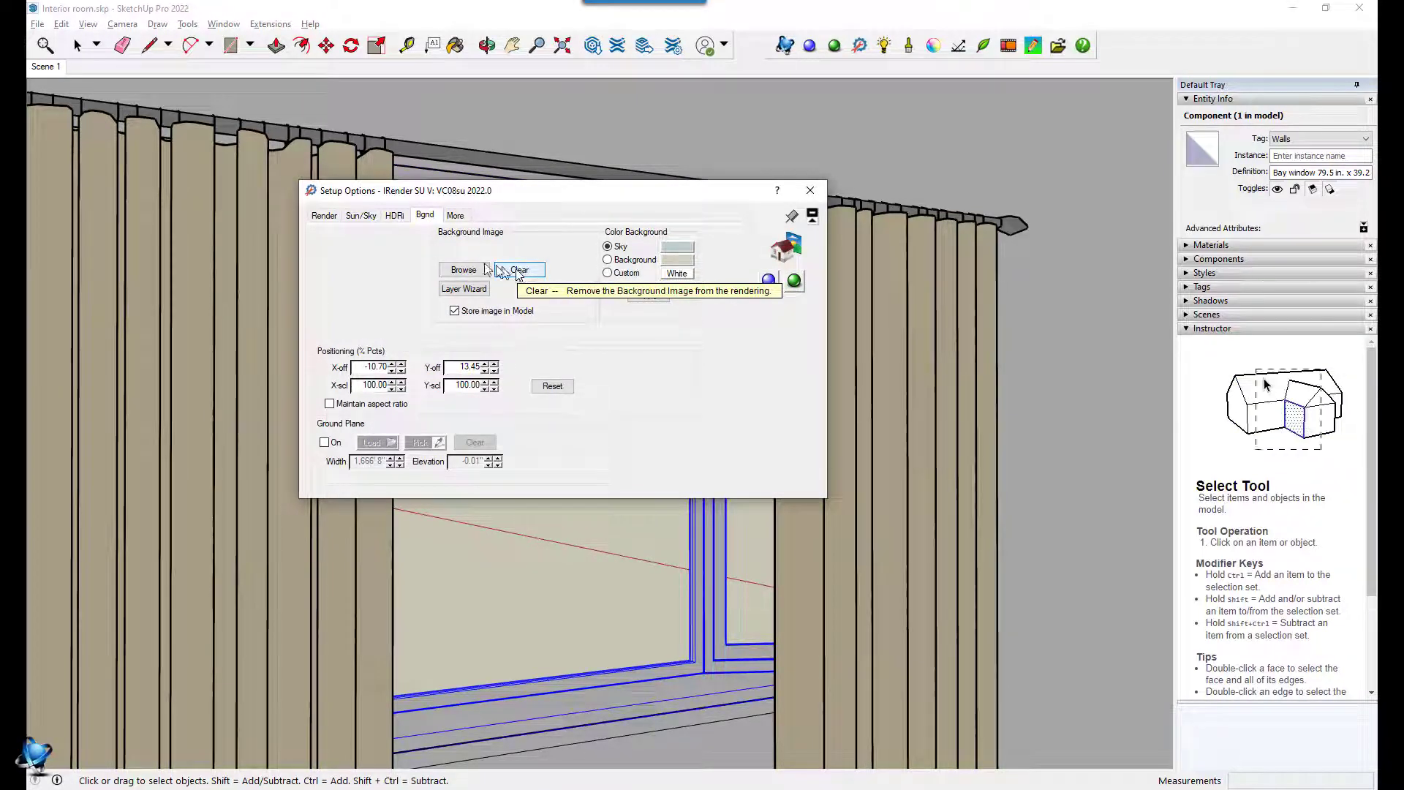
click(360, 216)
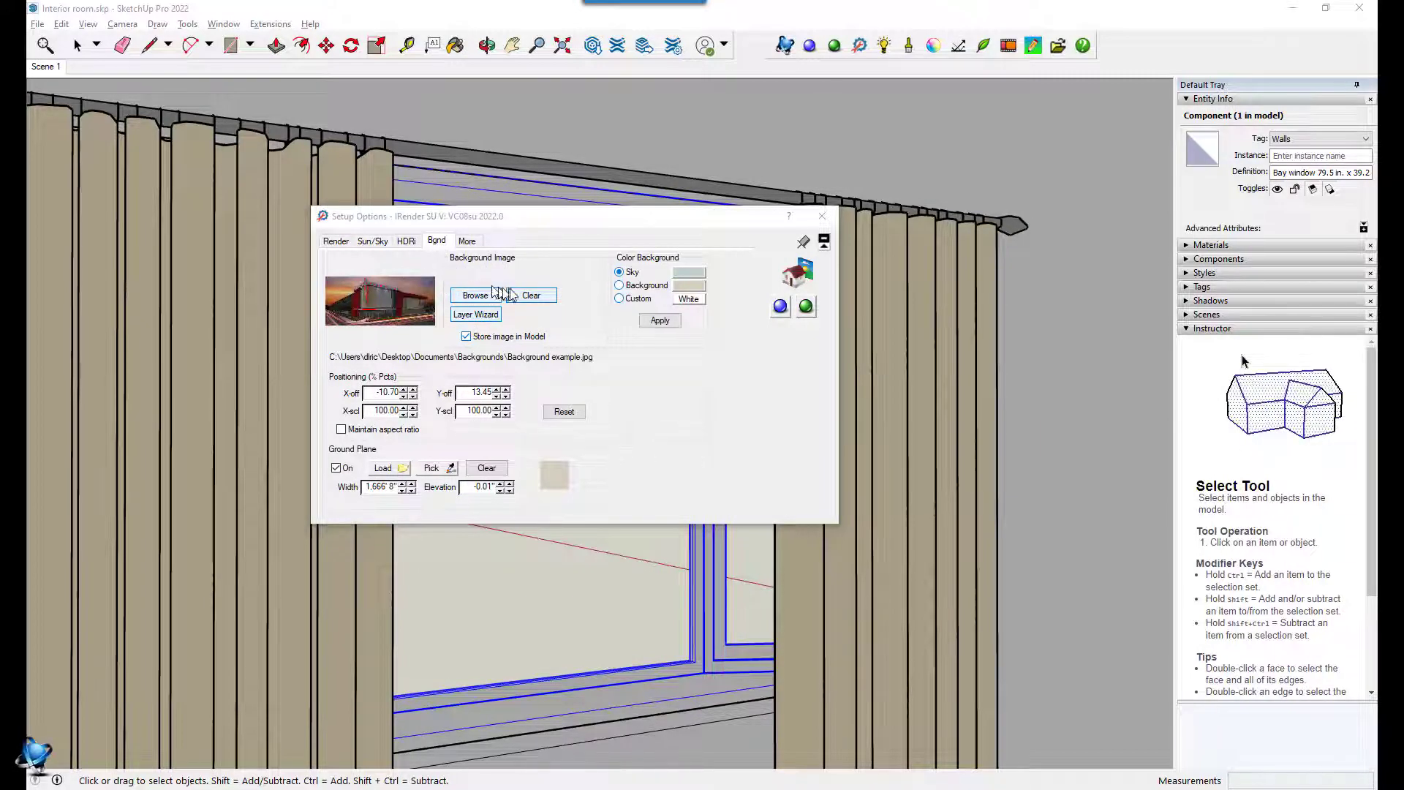
click(527, 297)
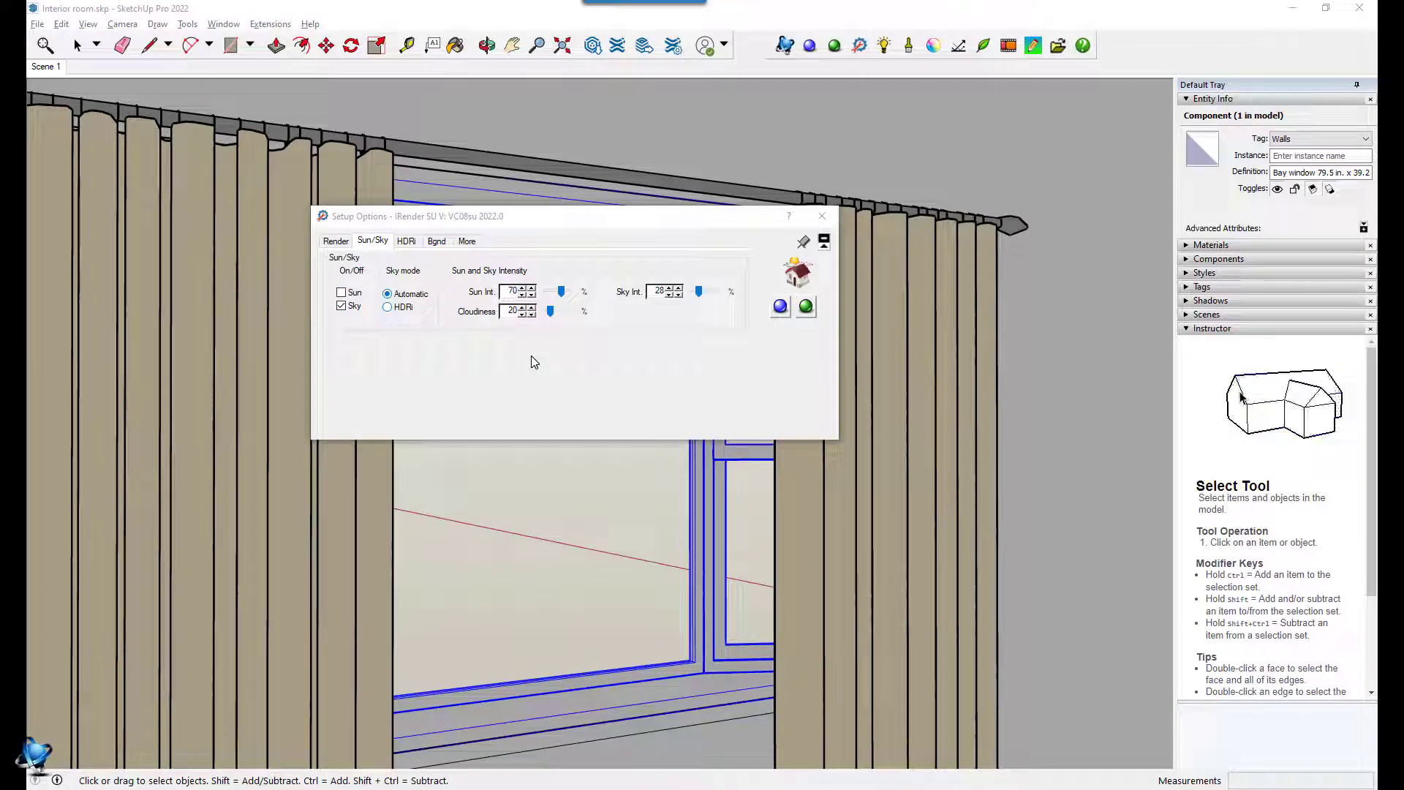
Set the sky mode to HDRi with the gamrig_19k sky and start the rendering
click(391, 310)
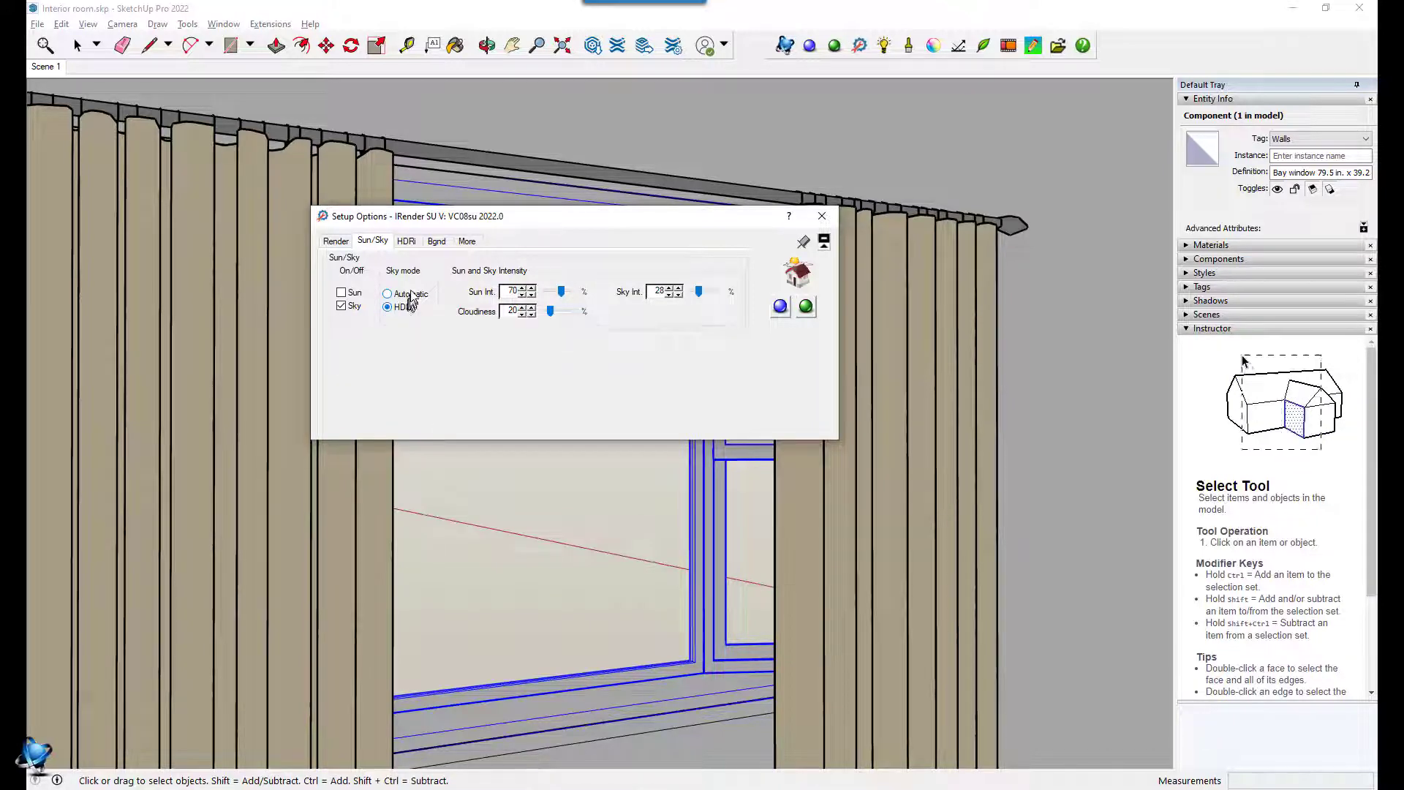
click(408, 243)
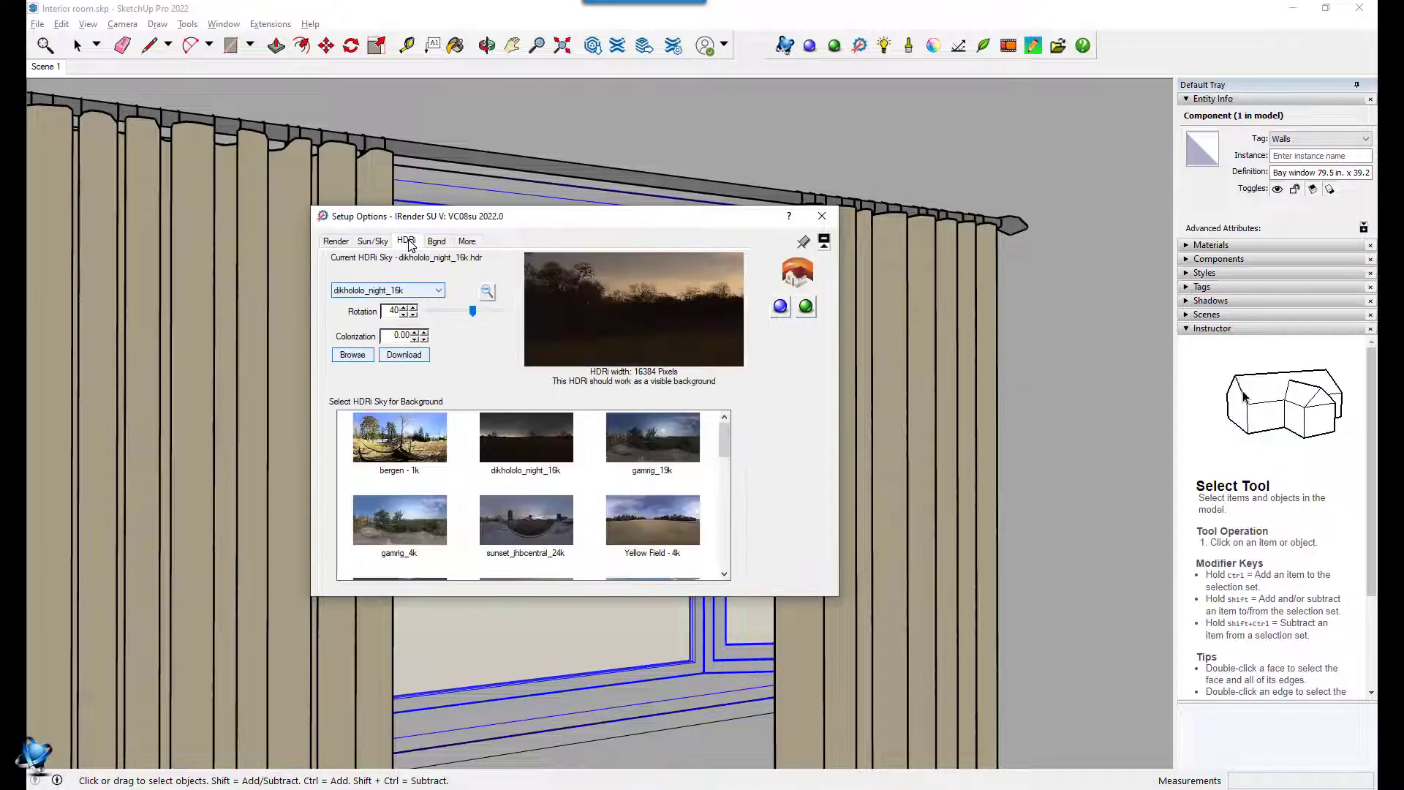
click(644, 441)
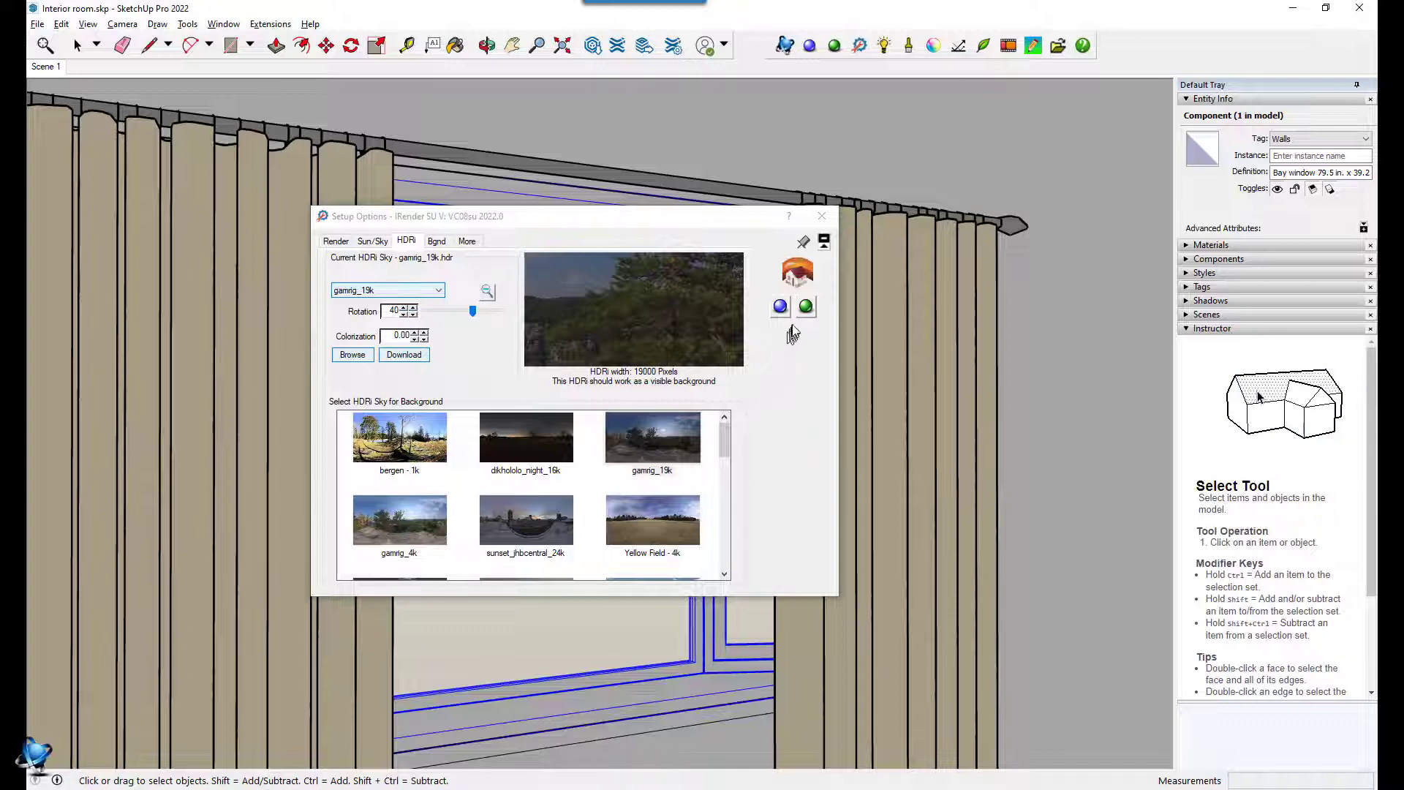
click(804, 308)
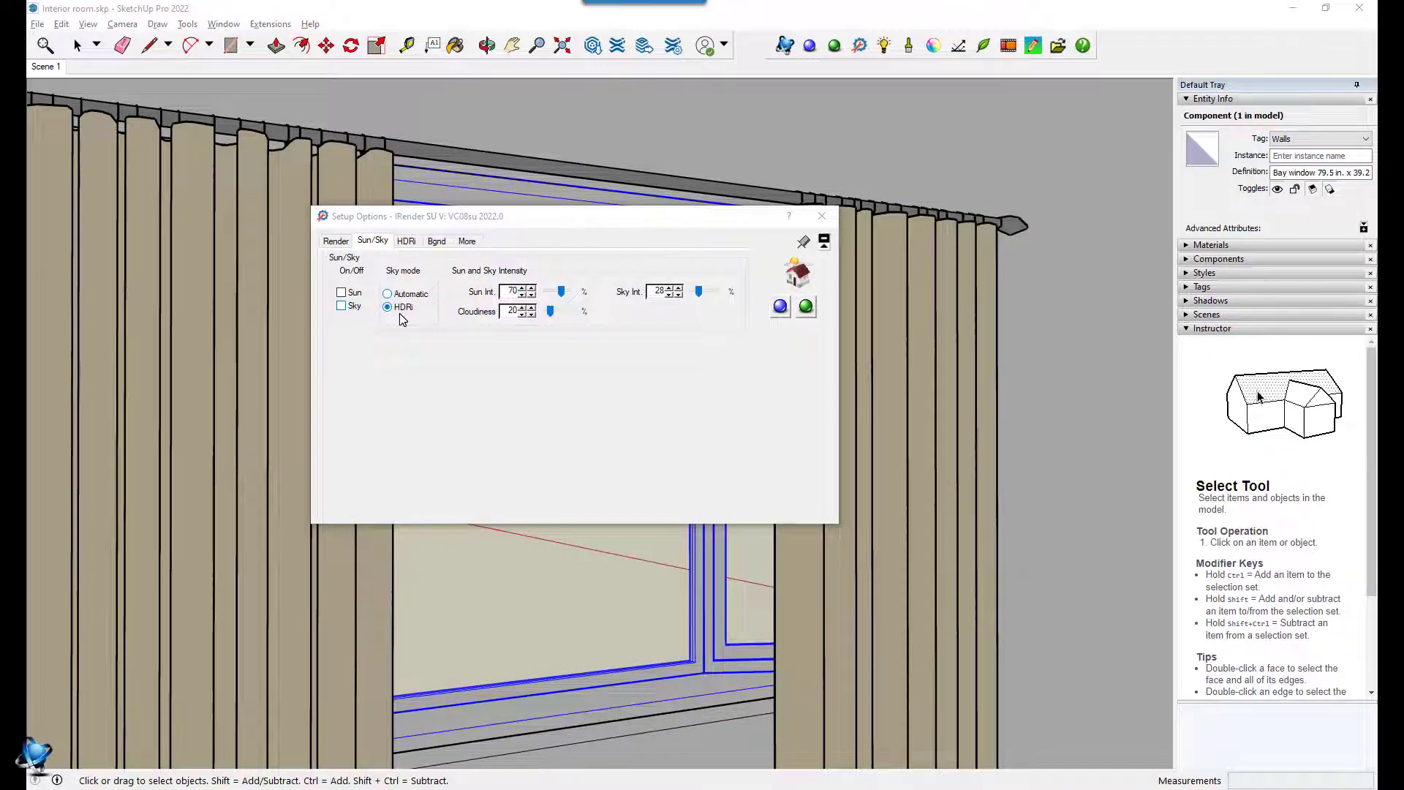
Clear the background image again and turn on the sky for the HDRi background
click(435, 242)
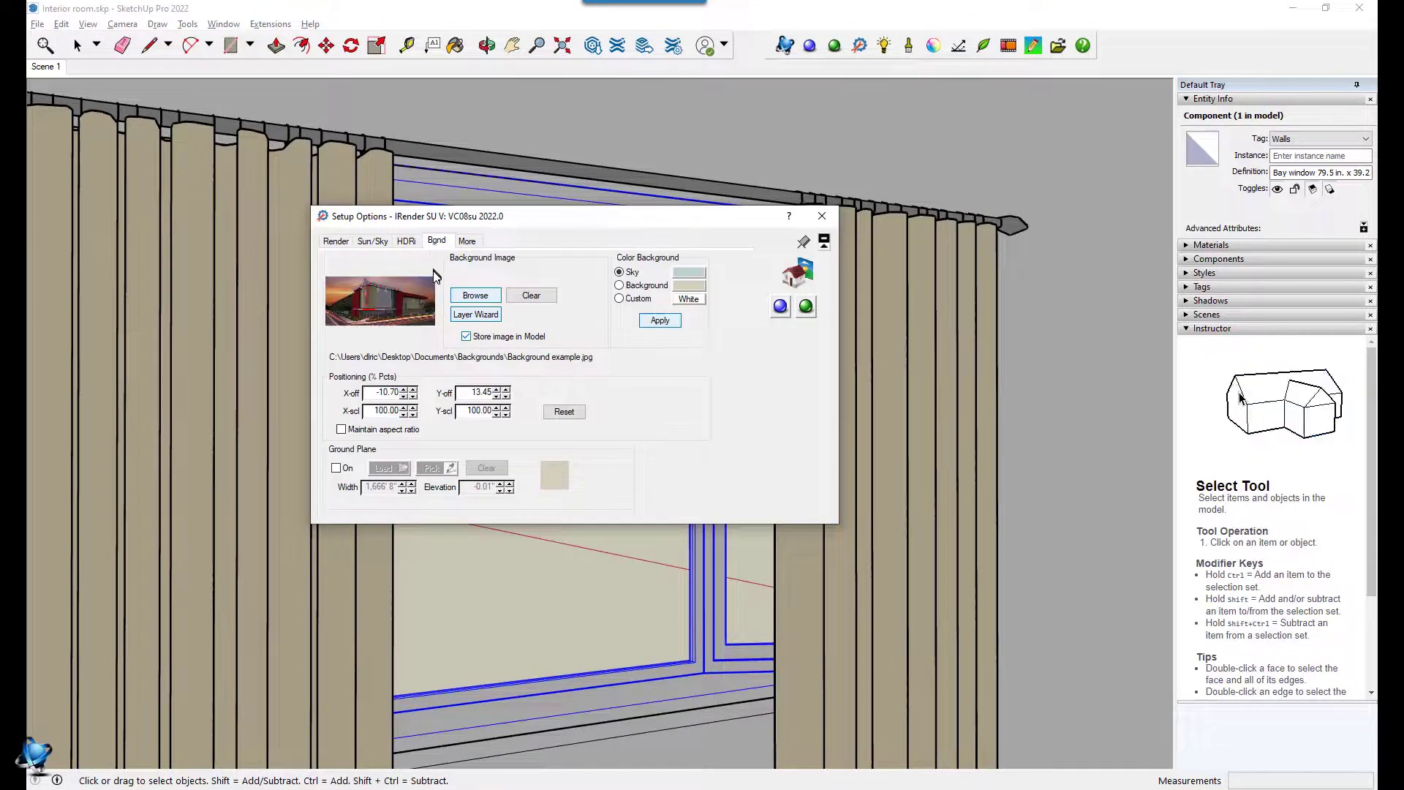
click(532, 296)
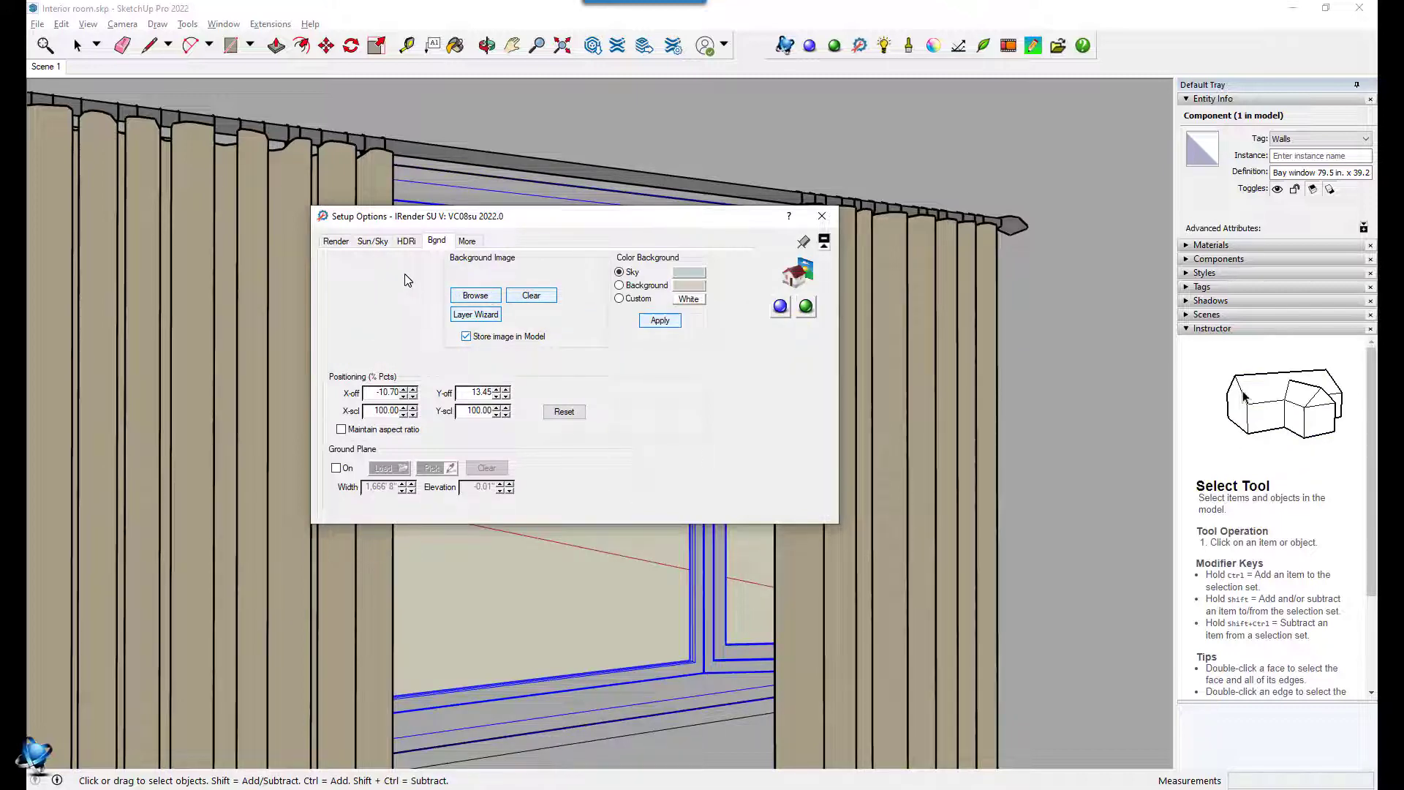
click(371, 242)
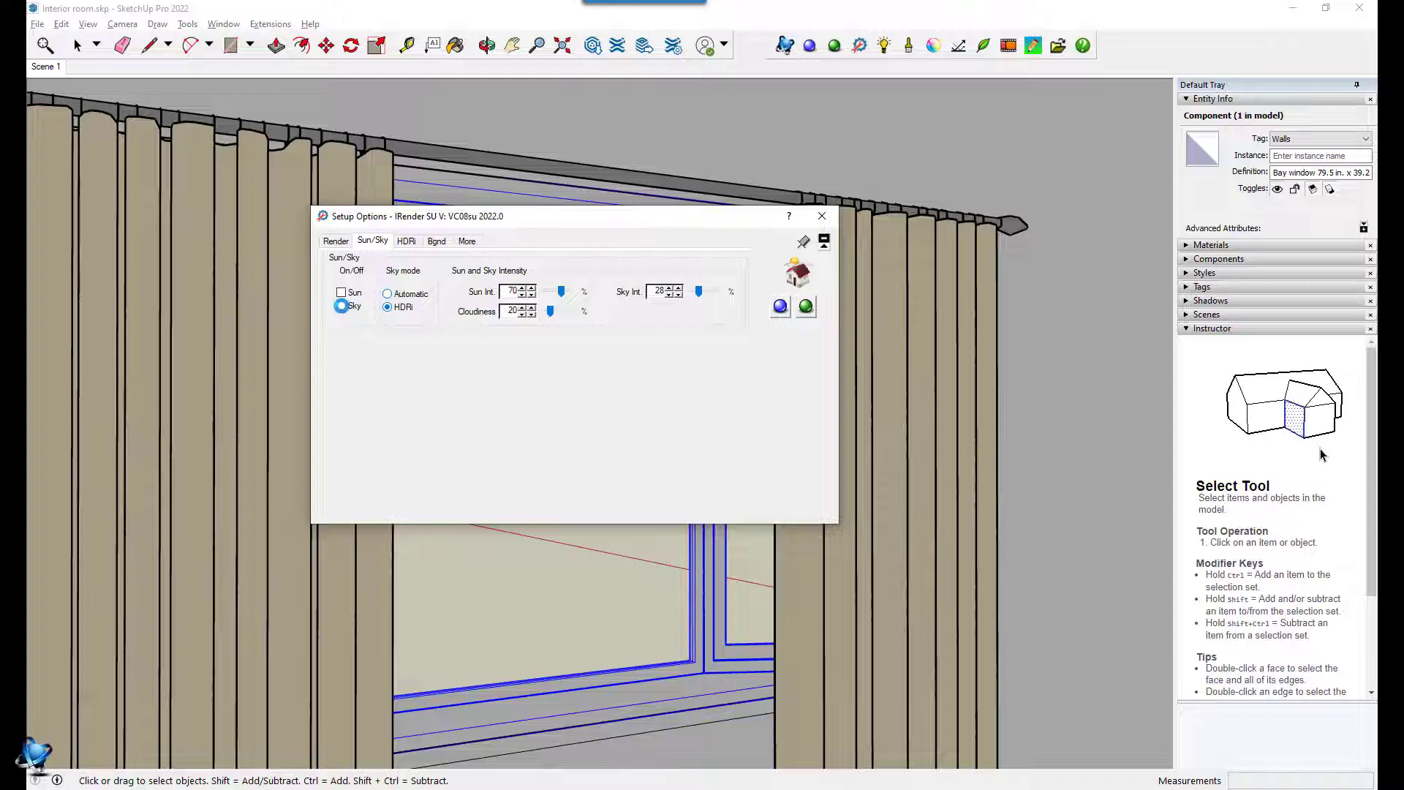
click(343, 308)
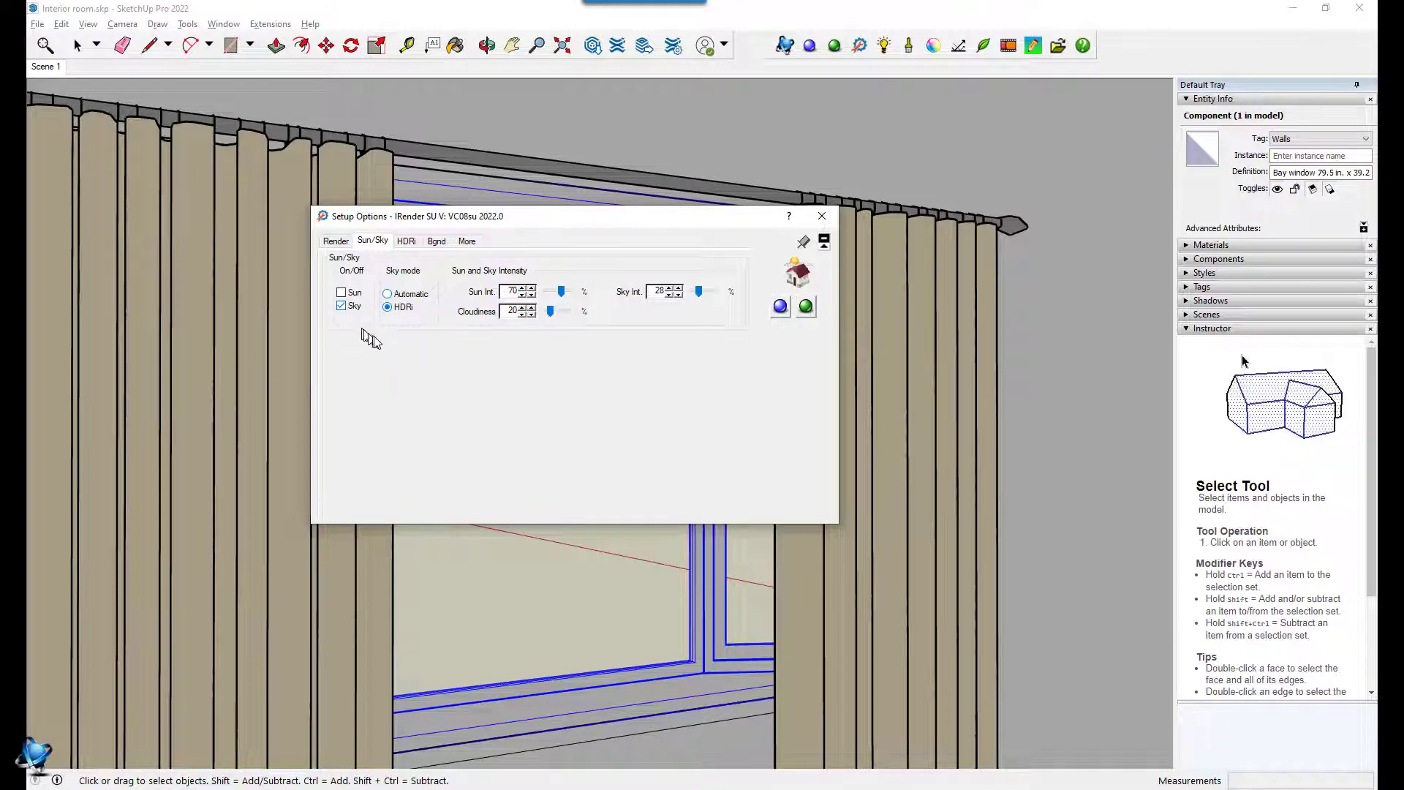